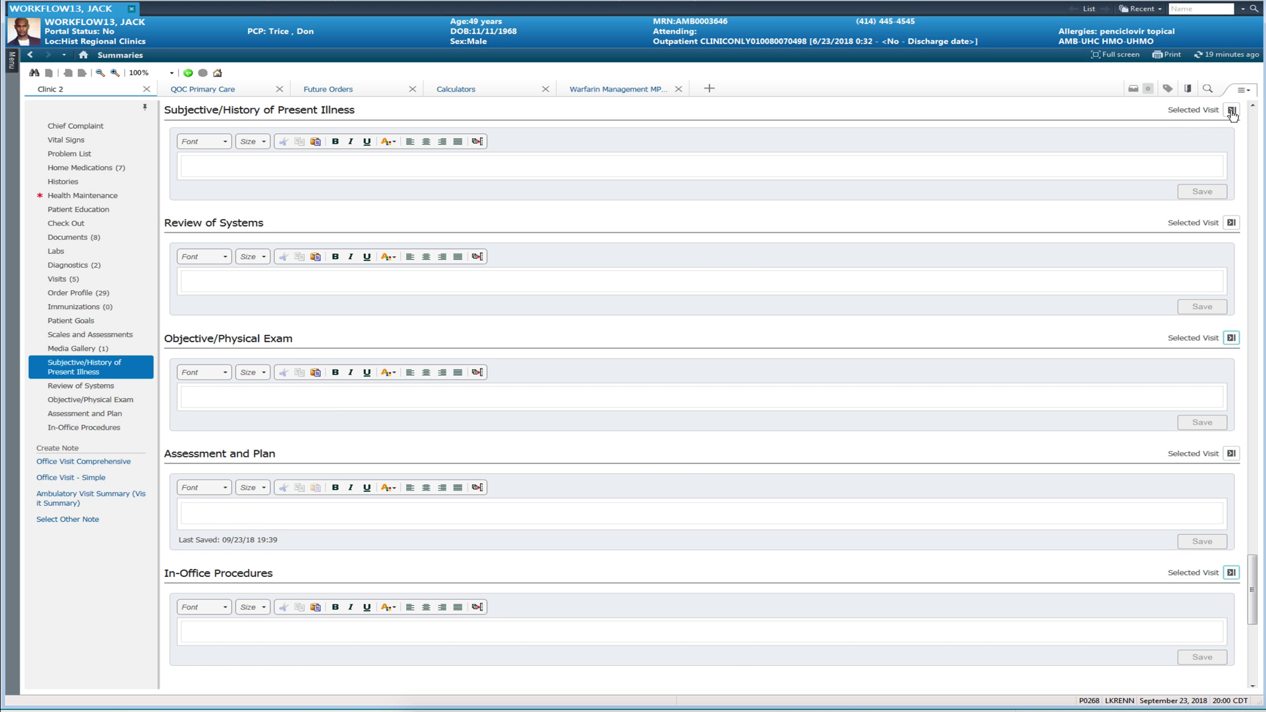
# Move Subjective/History, Review of Systems, Objective/Physical Exam, Assessment and Plan and In-Office Procedures to the right column
pyautogui.click(1232, 111)
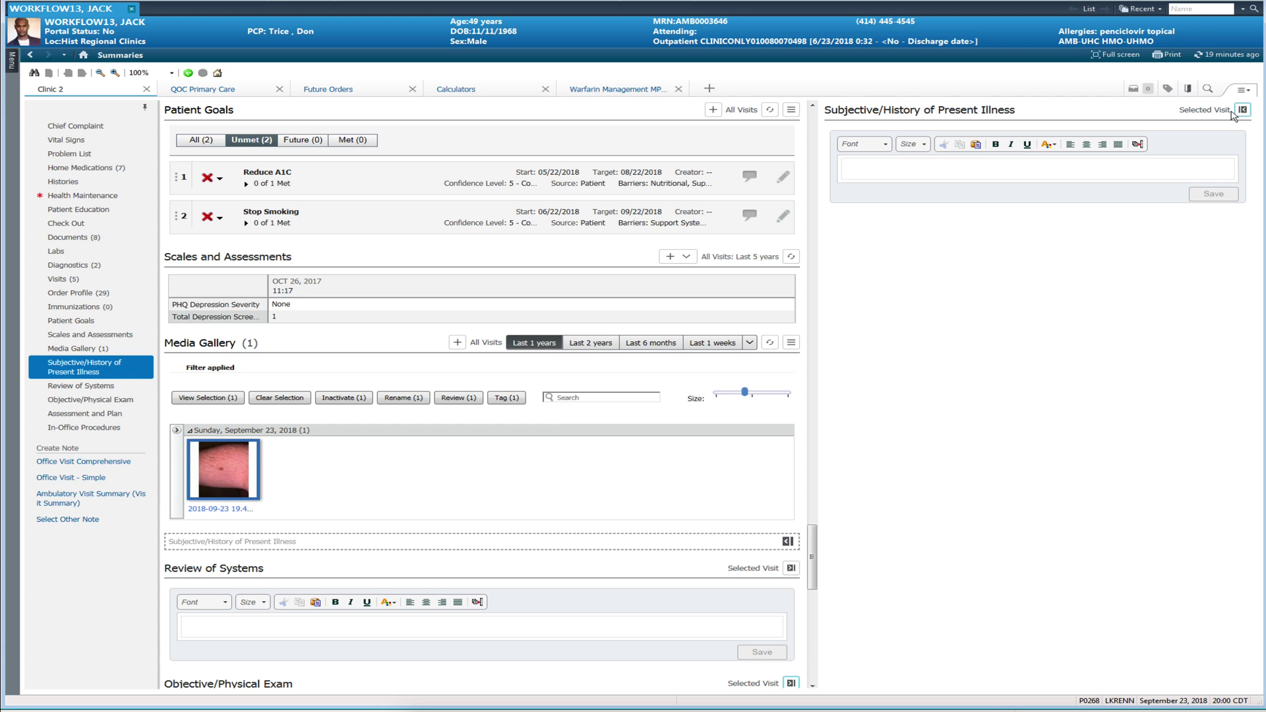
pyautogui.scroll(-3, 574, 356)
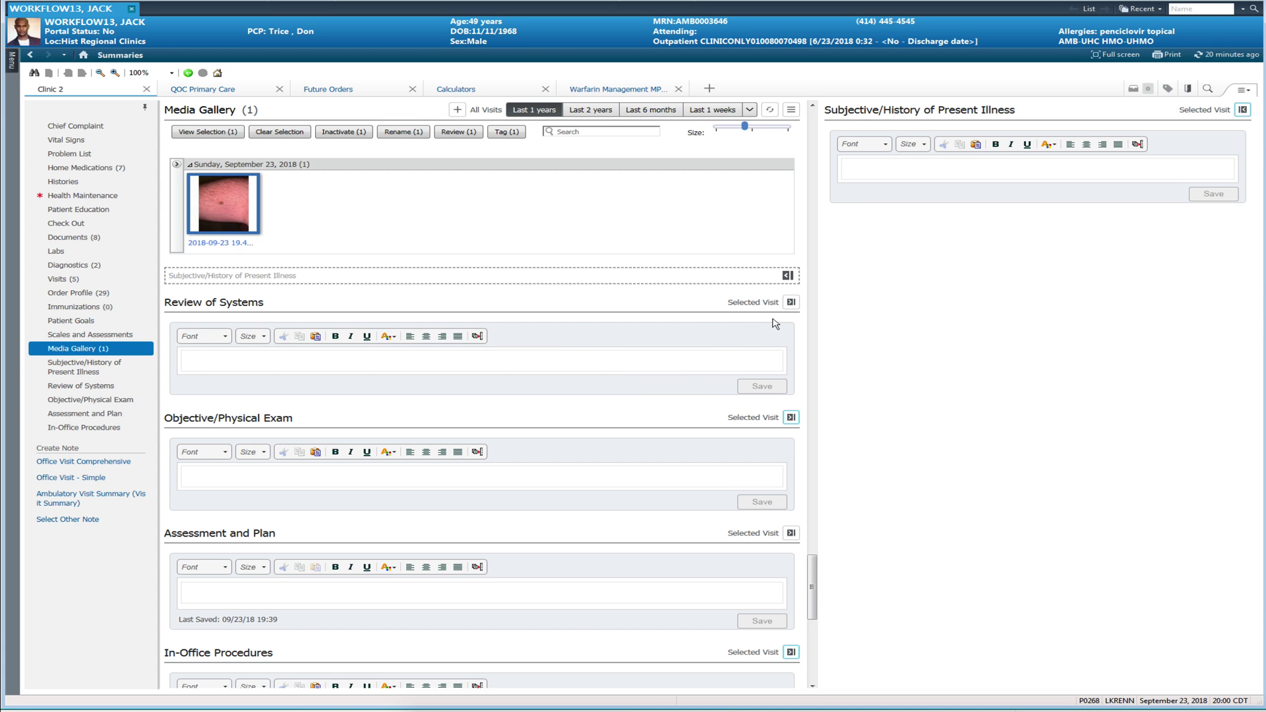
pyautogui.click(790, 302)
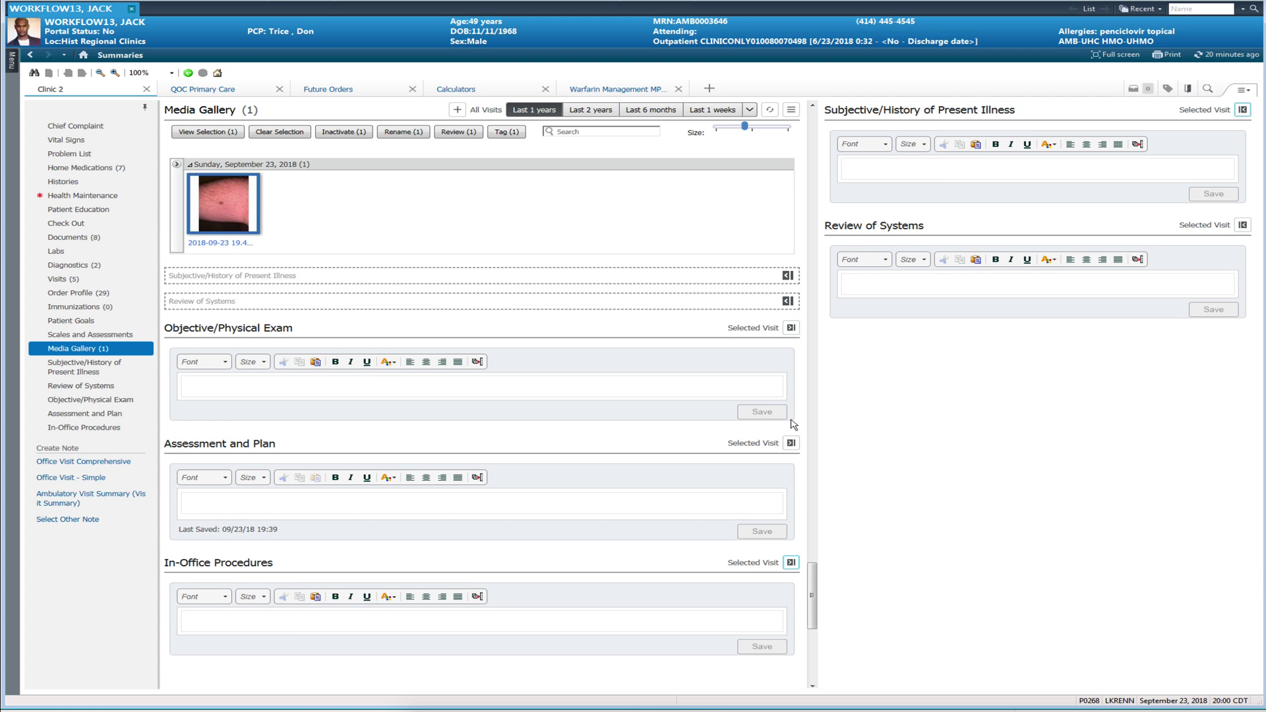
pyautogui.click(791, 328)
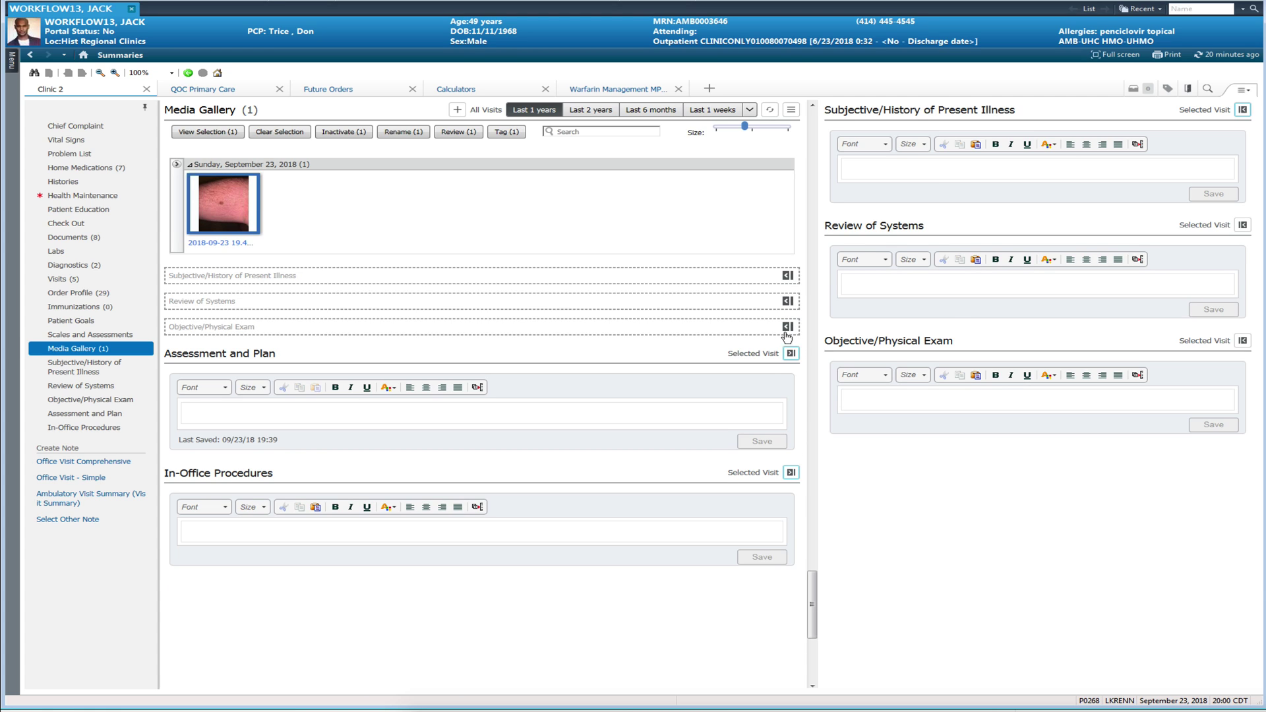
pyautogui.click(791, 355)
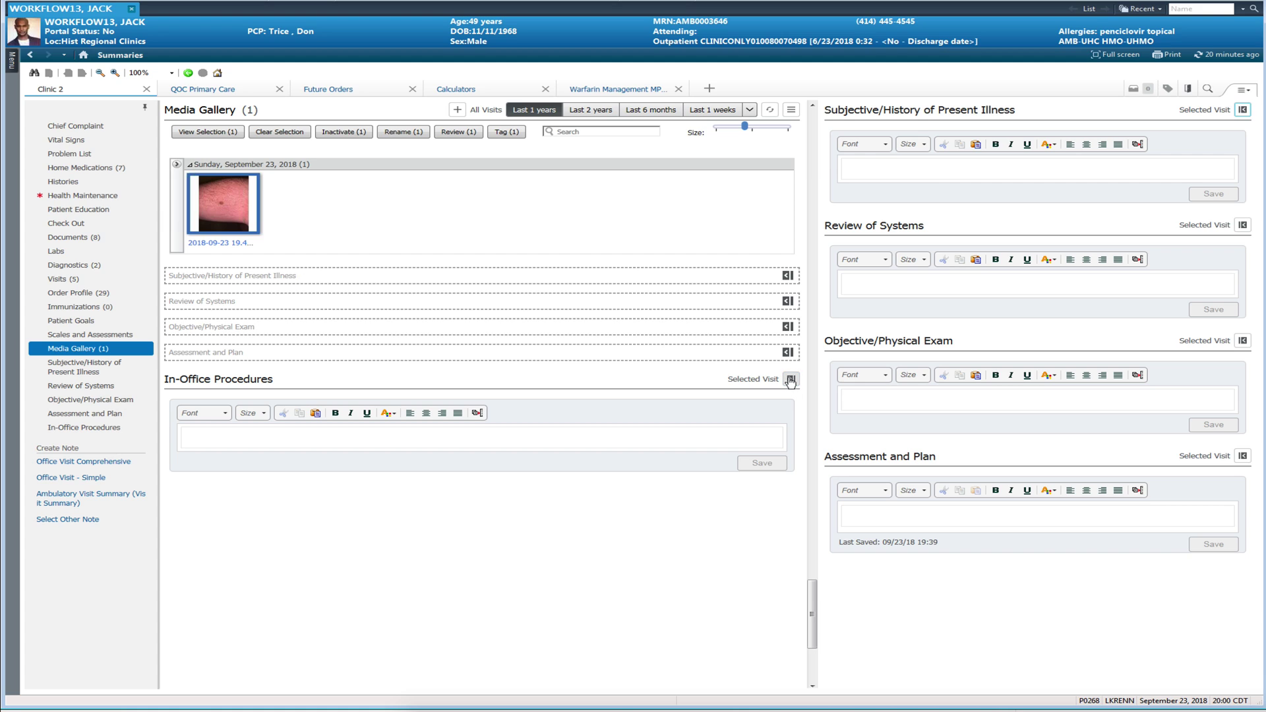
pyautogui.click(788, 379)
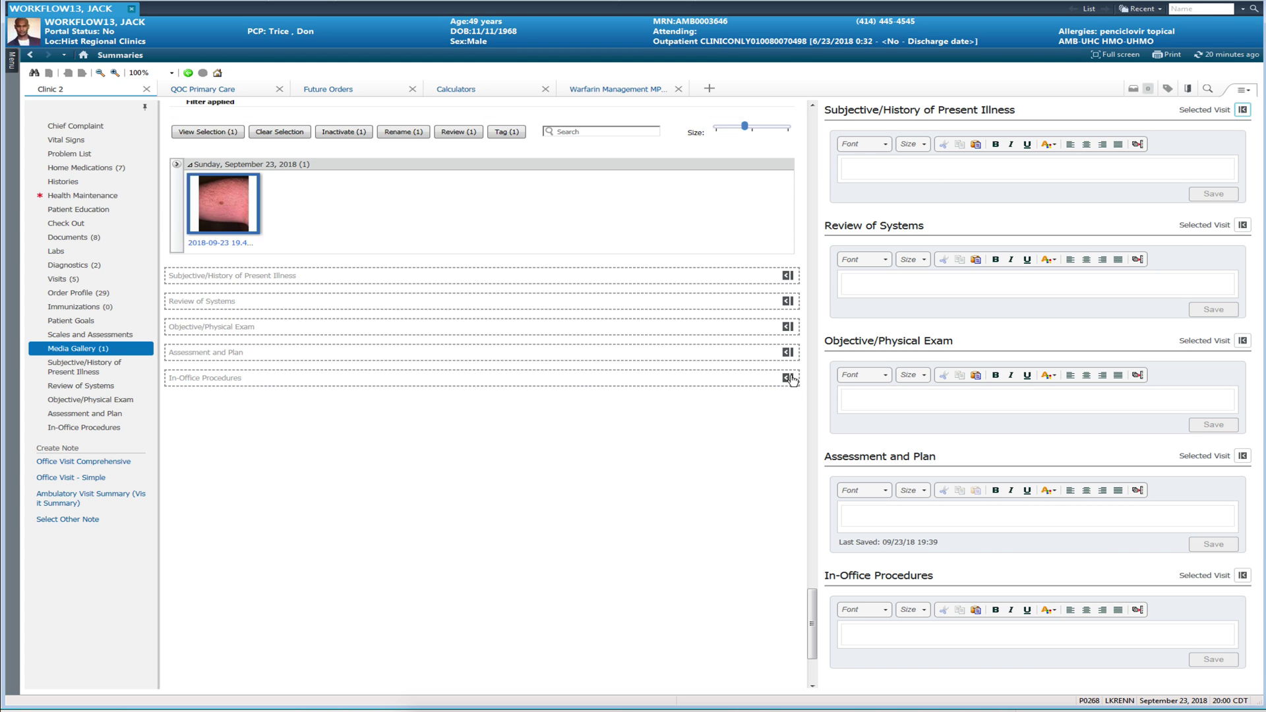
pyautogui.click(58, 370)
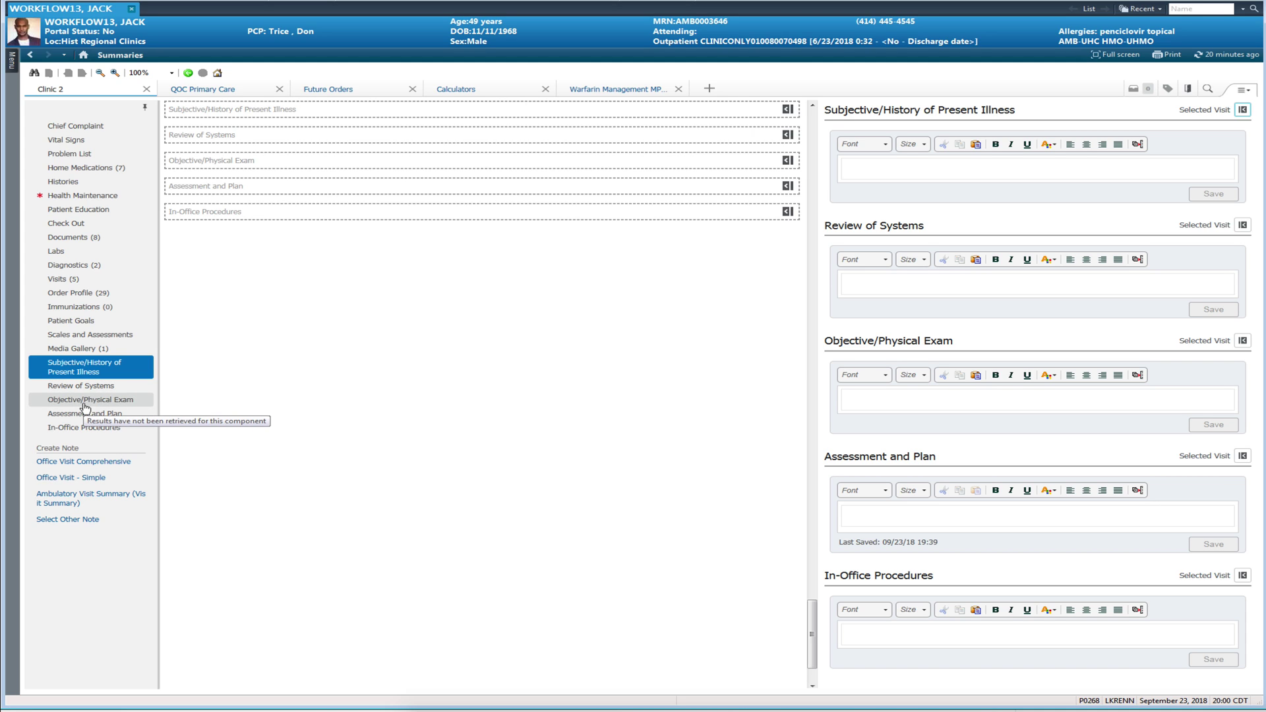
# Jump back to the Chief Complaint section at the top of the Summaries page
pyautogui.moveTo(70, 386)
pyautogui.mouseDown()
pyautogui.moveTo(69, 362)
pyautogui.moveTo(72, 388)
pyautogui.mouseUp()
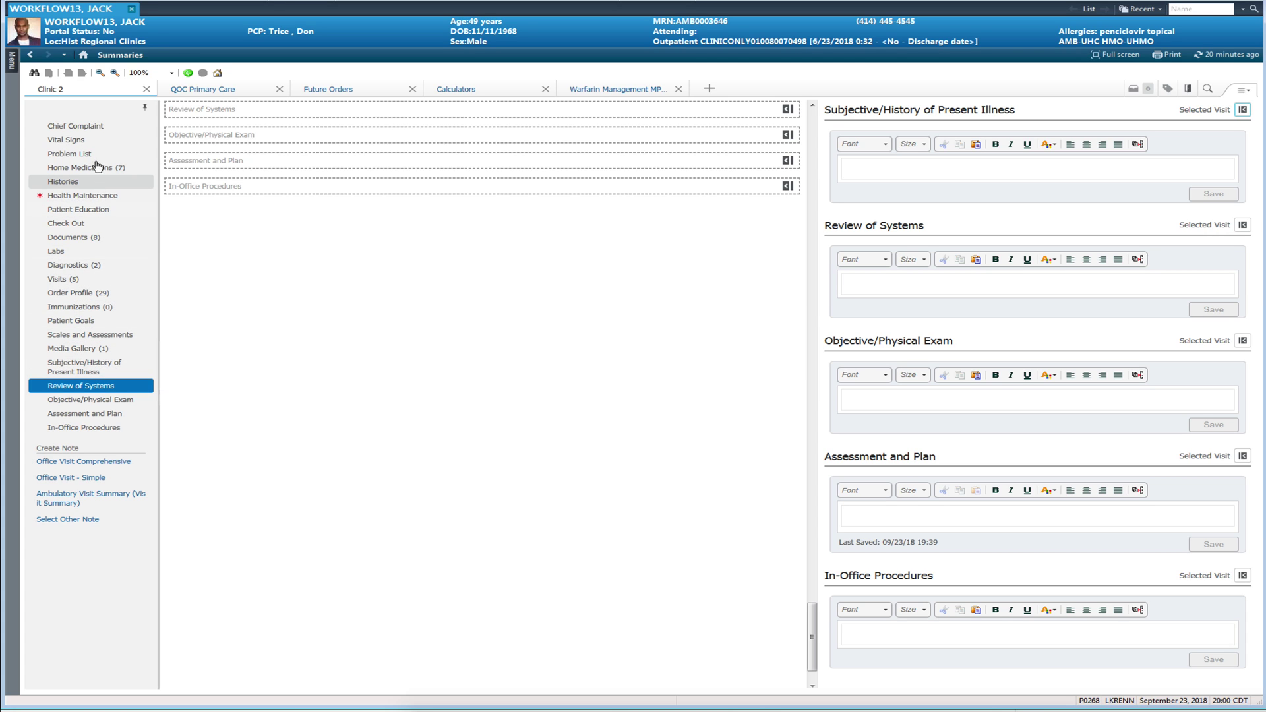
pyautogui.click(79, 131)
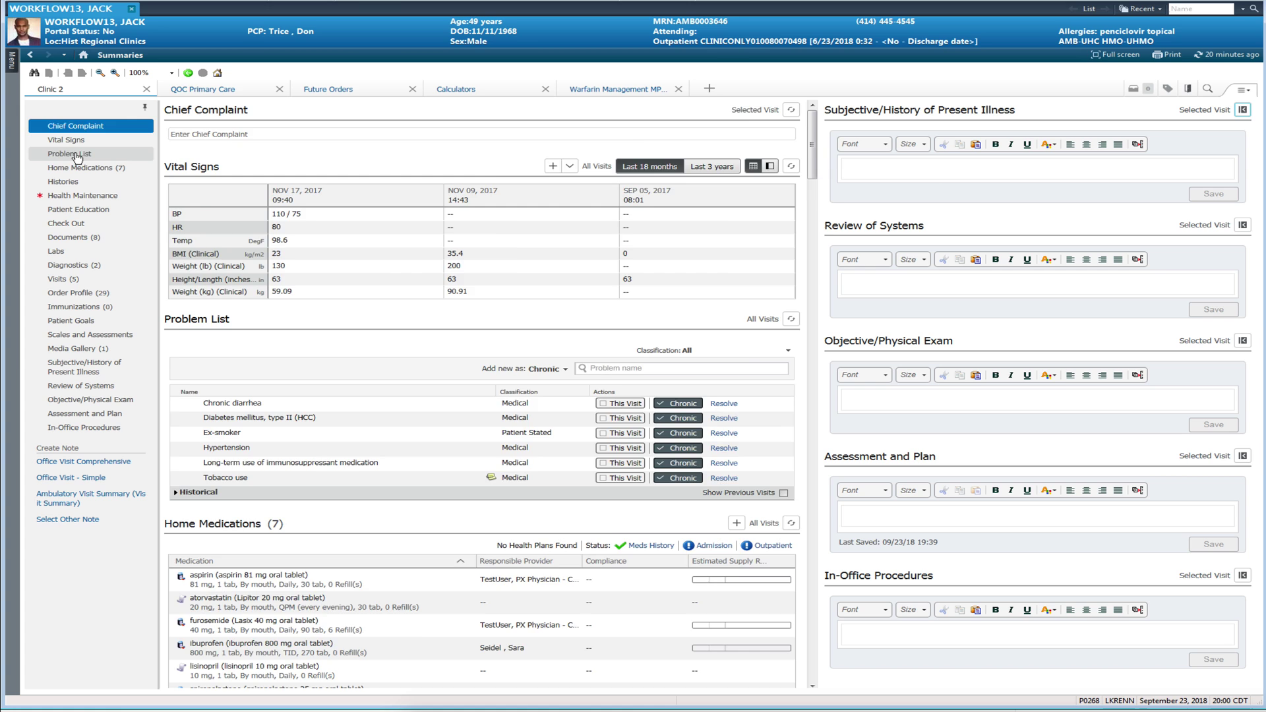
# Jump to the Problem List and keep its Classification filter set to All
pyautogui.click(77, 156)
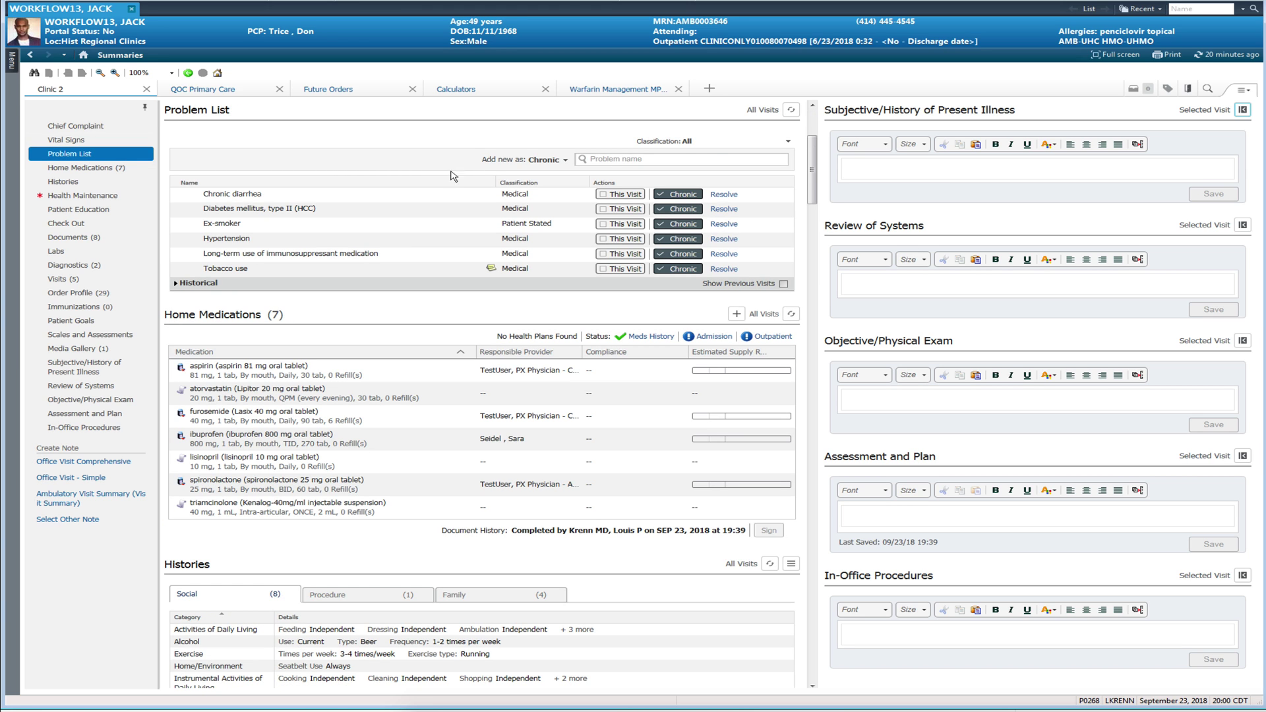
pyautogui.click(695, 145)
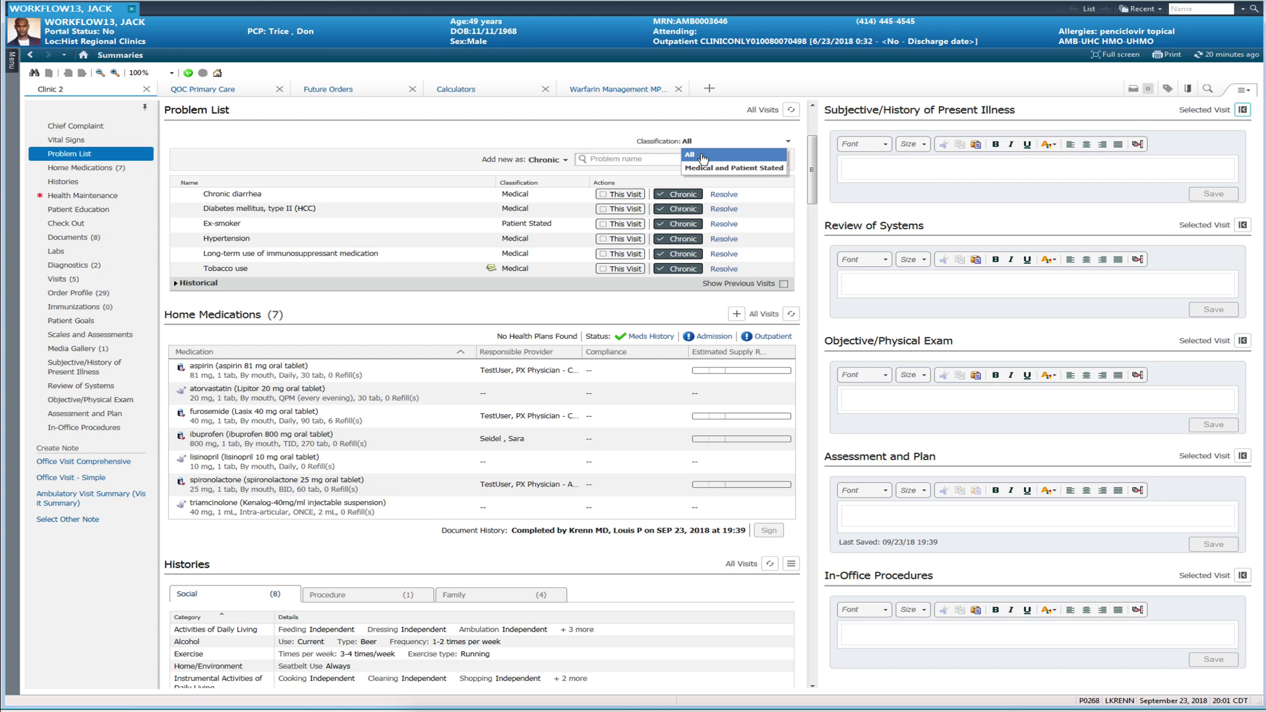
pyautogui.click(703, 157)
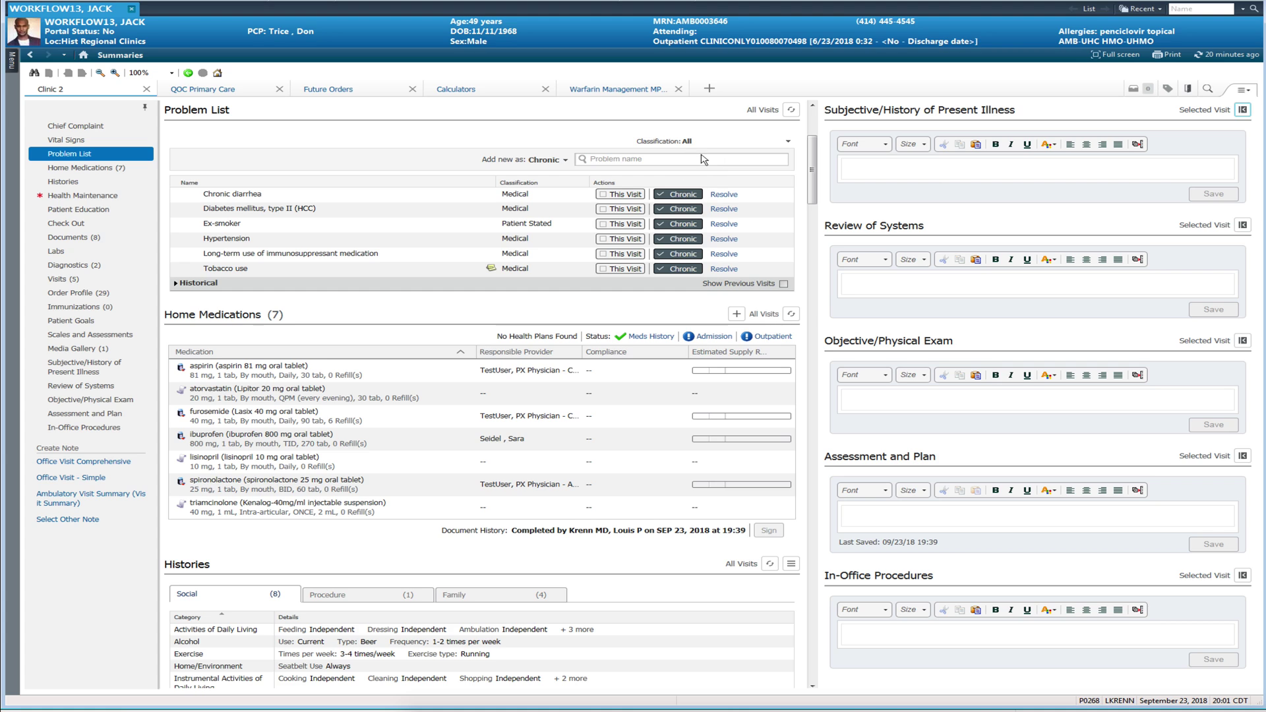
# Jump to the Histories section and drag the Procedure tab toward the Social tab
pyautogui.click(80, 183)
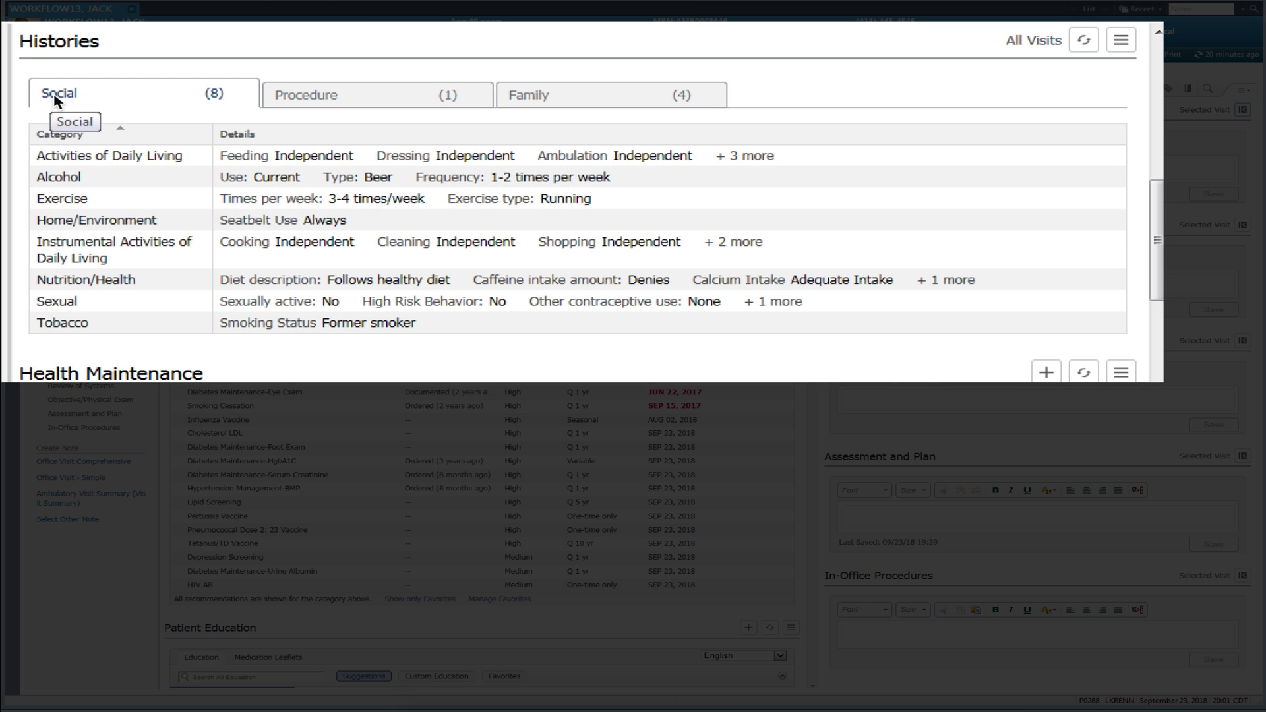
pyautogui.moveTo(294, 99); pyautogui.dragTo(319, 112)
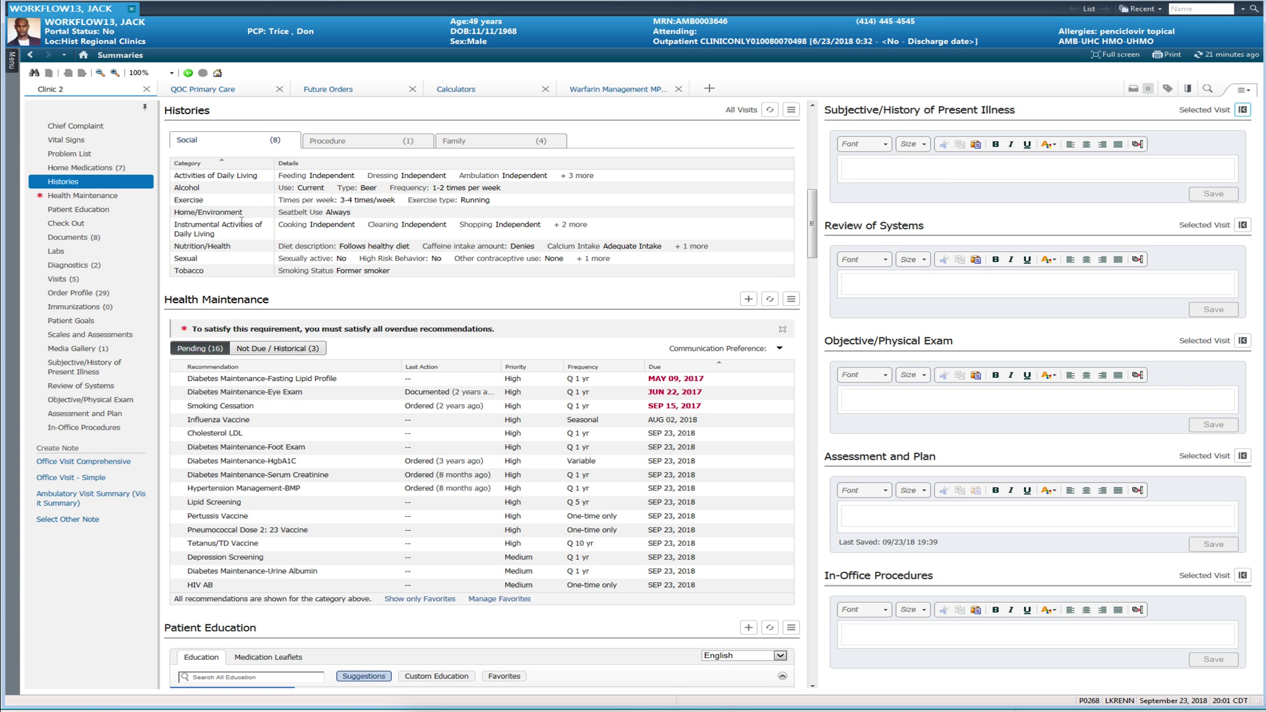
# Filter the Documents section to Clinic, ED/UC and Hospital note types
pyautogui.click(93, 240)
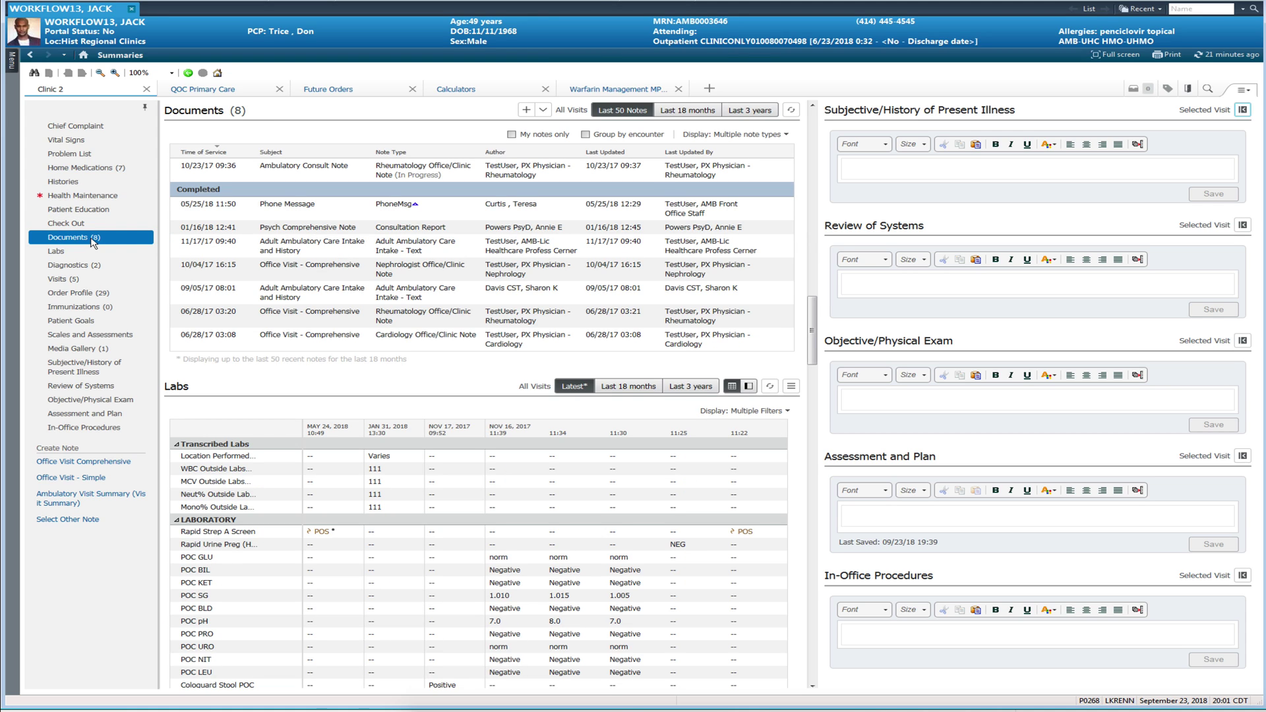
pyautogui.click(755, 135)
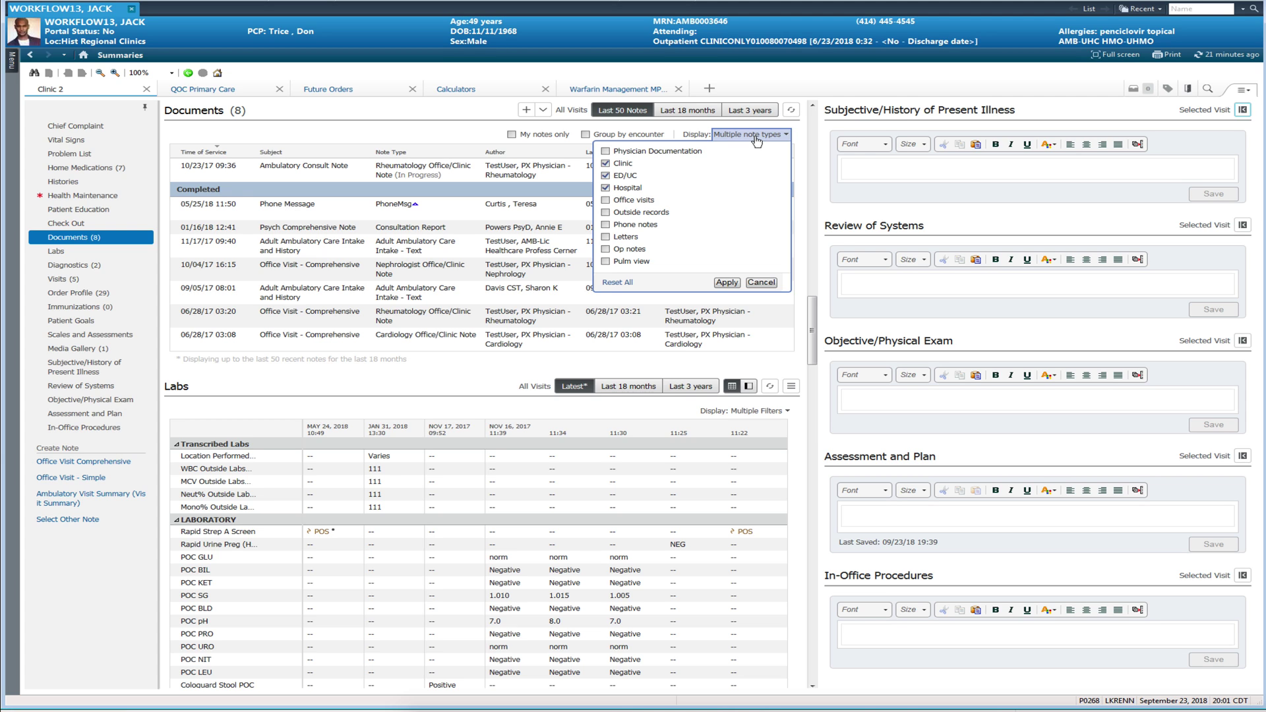
pyautogui.click(728, 283)
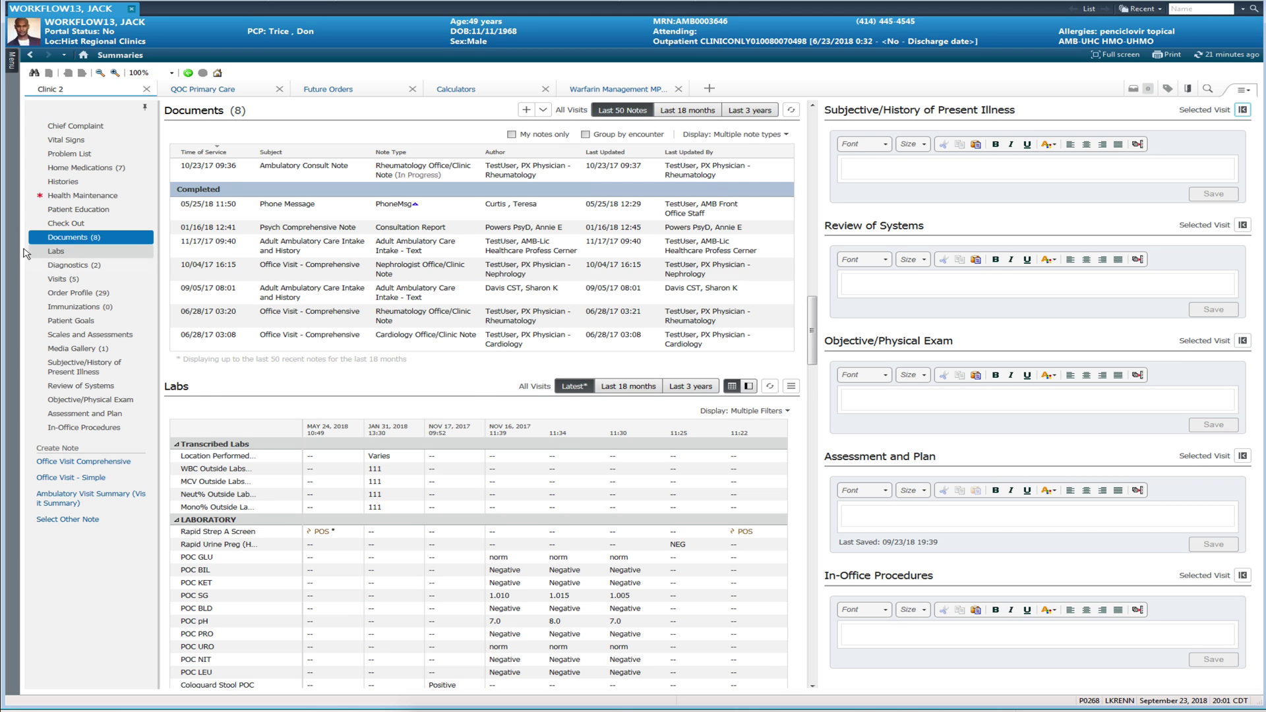
# Set the Labs display filter to Outside labs and All laboratory
pyautogui.click(56, 254)
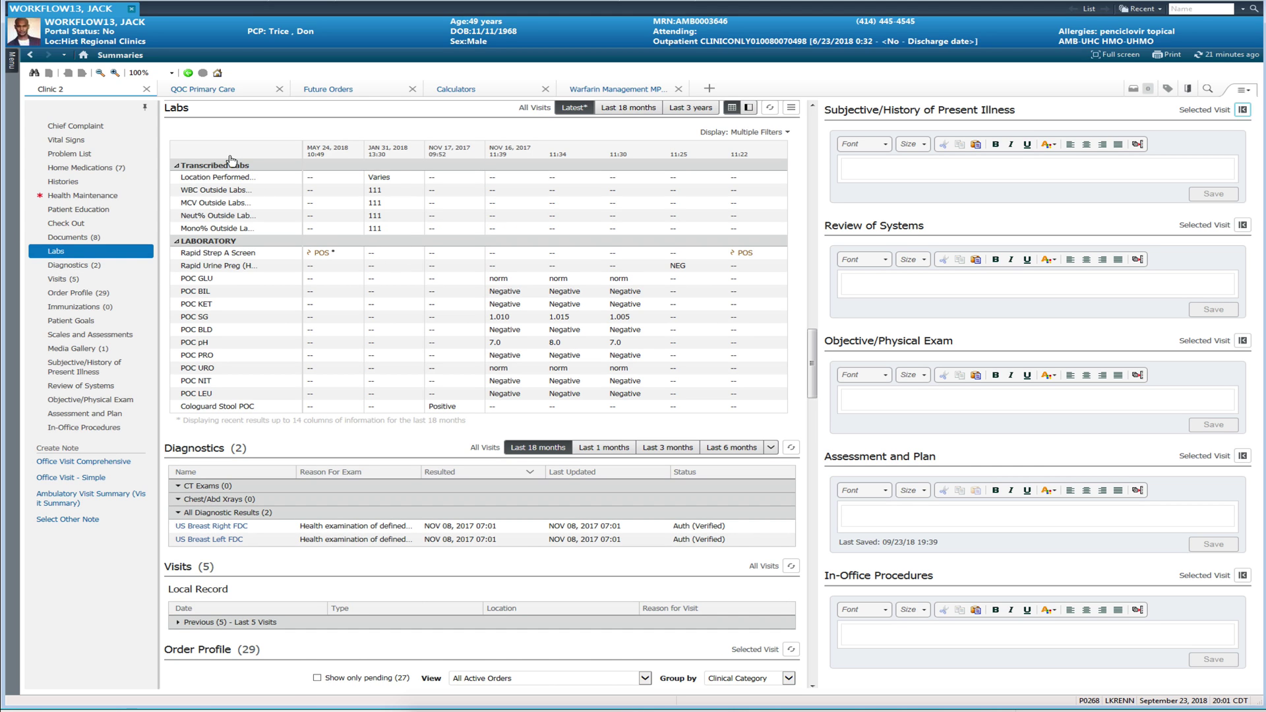
pyautogui.click(761, 133)
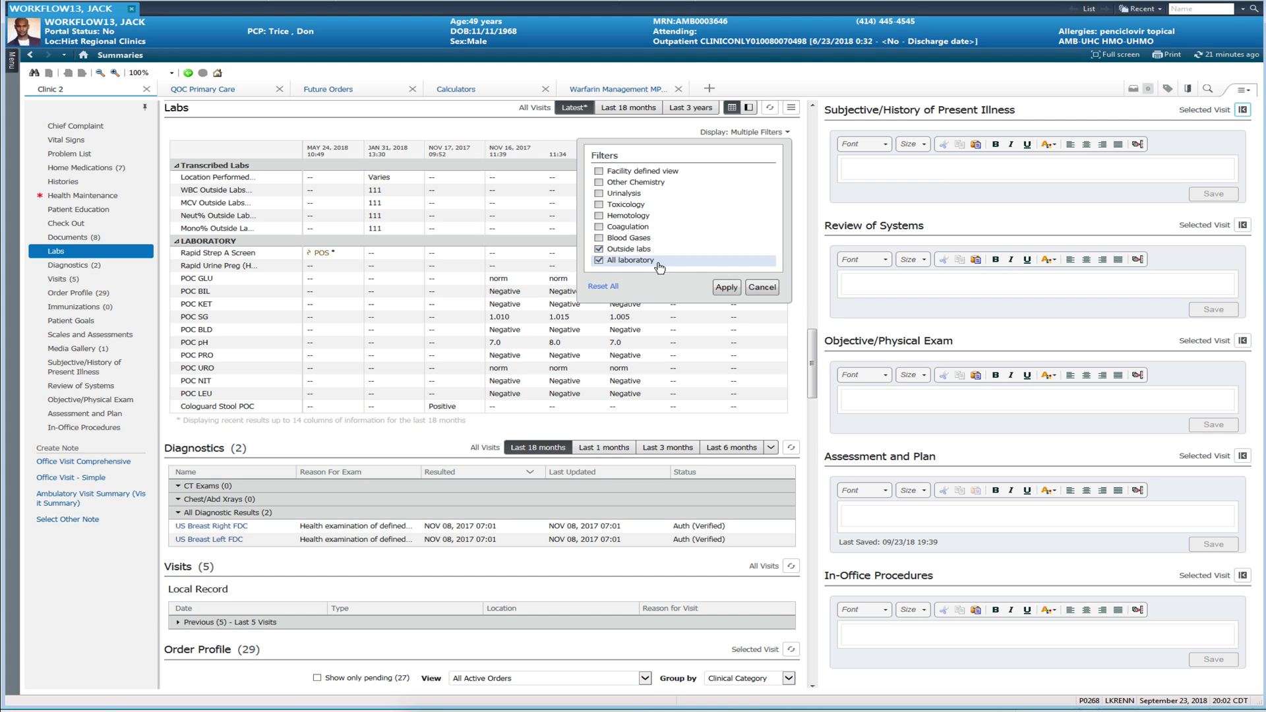
pyautogui.click(726, 288)
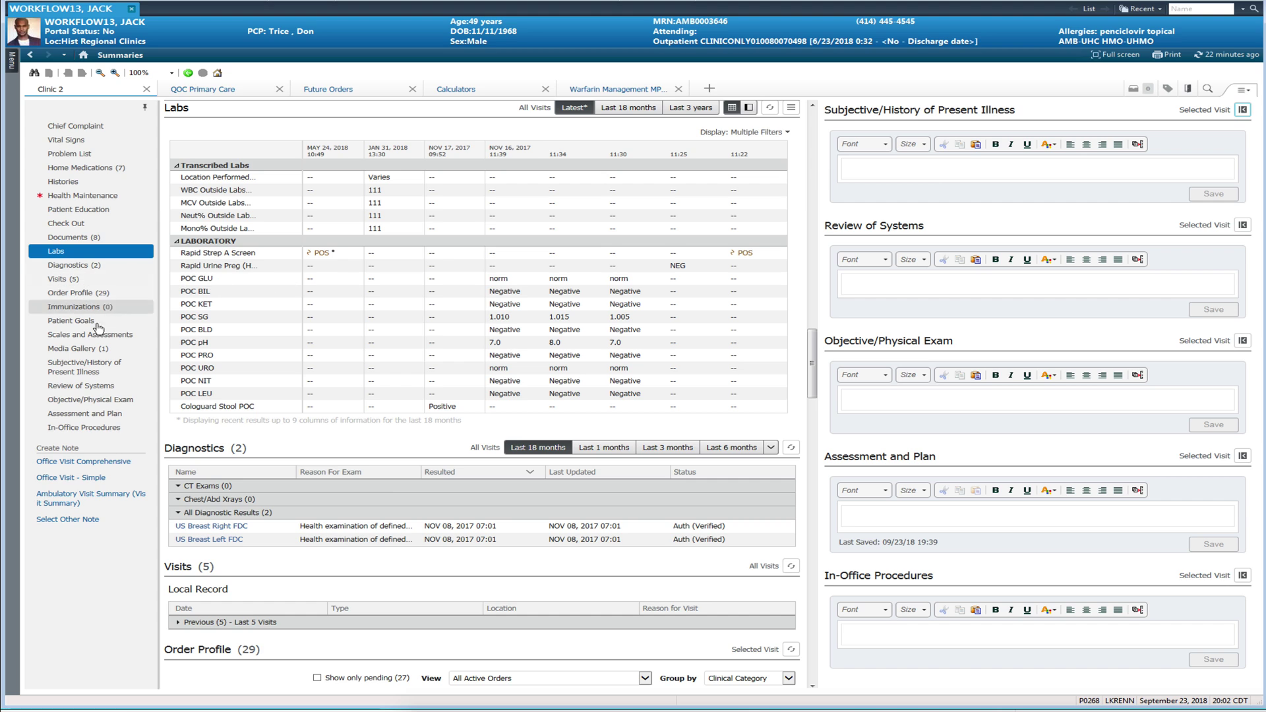
# In the Media Gallery, select the dermatology photo and tag it
pyautogui.click(84, 349)
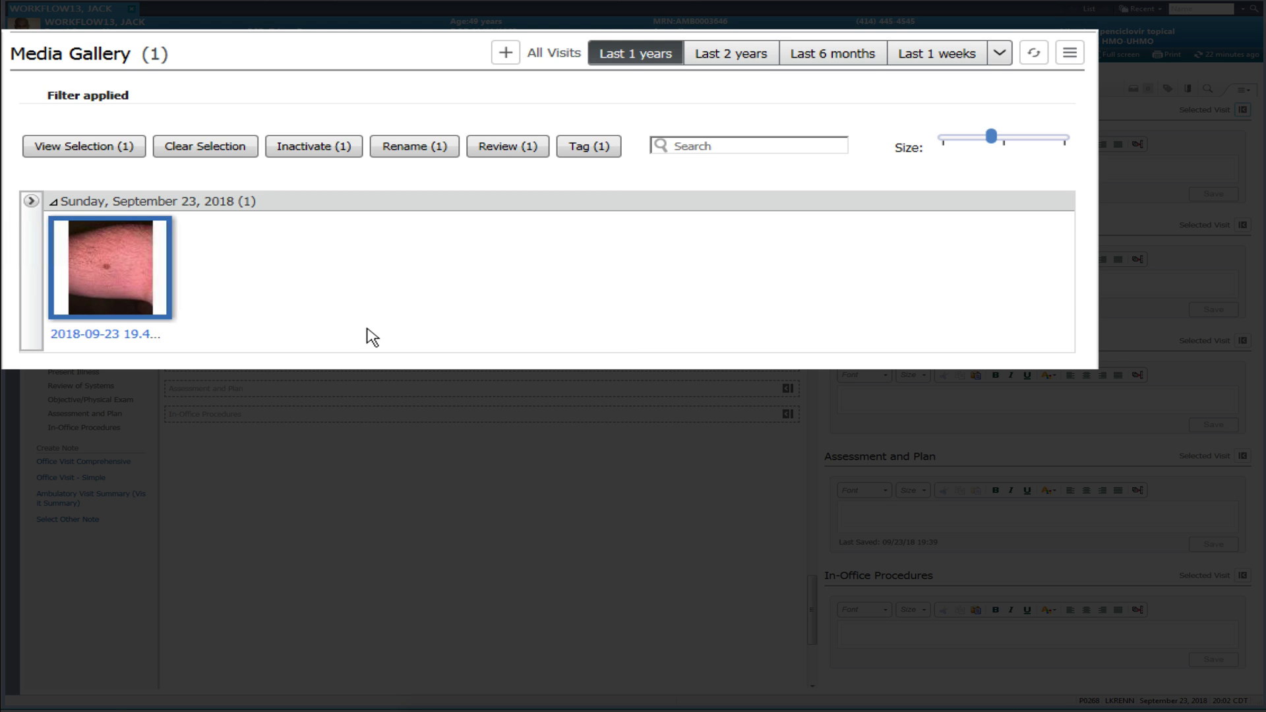
pyautogui.click(124, 267)
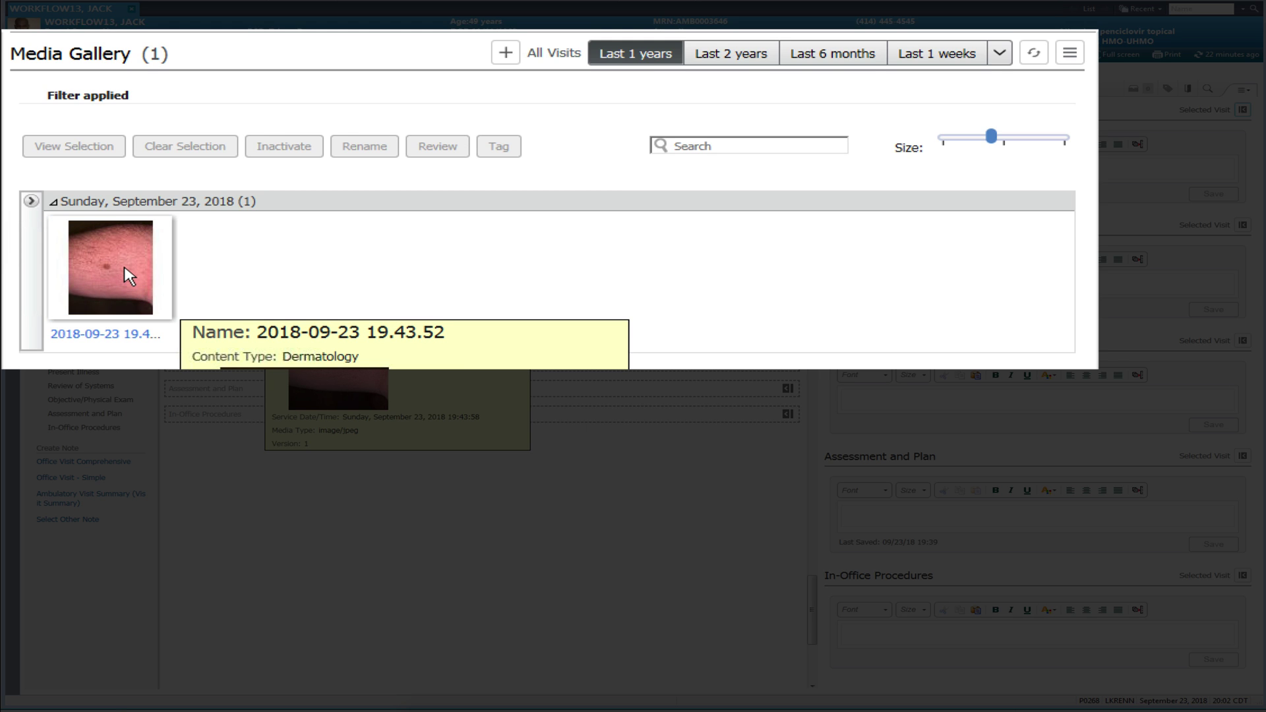
pyautogui.click(128, 273)
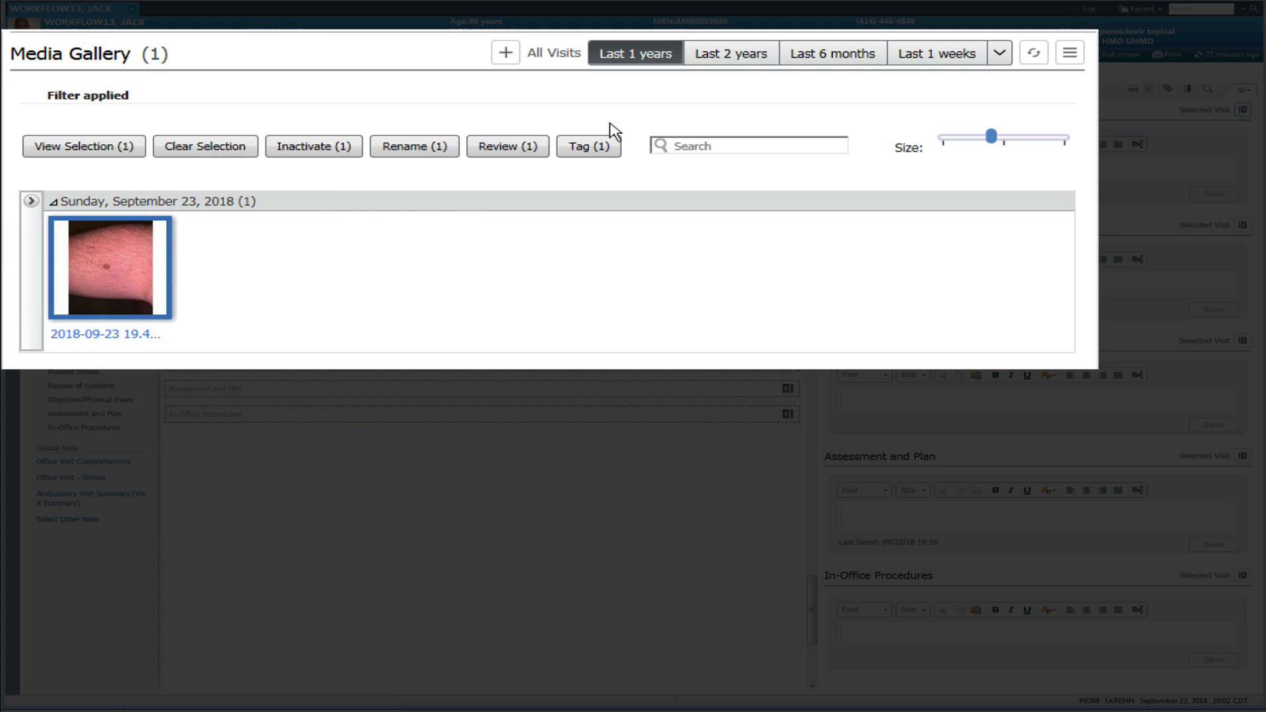
pyautogui.click(597, 147)
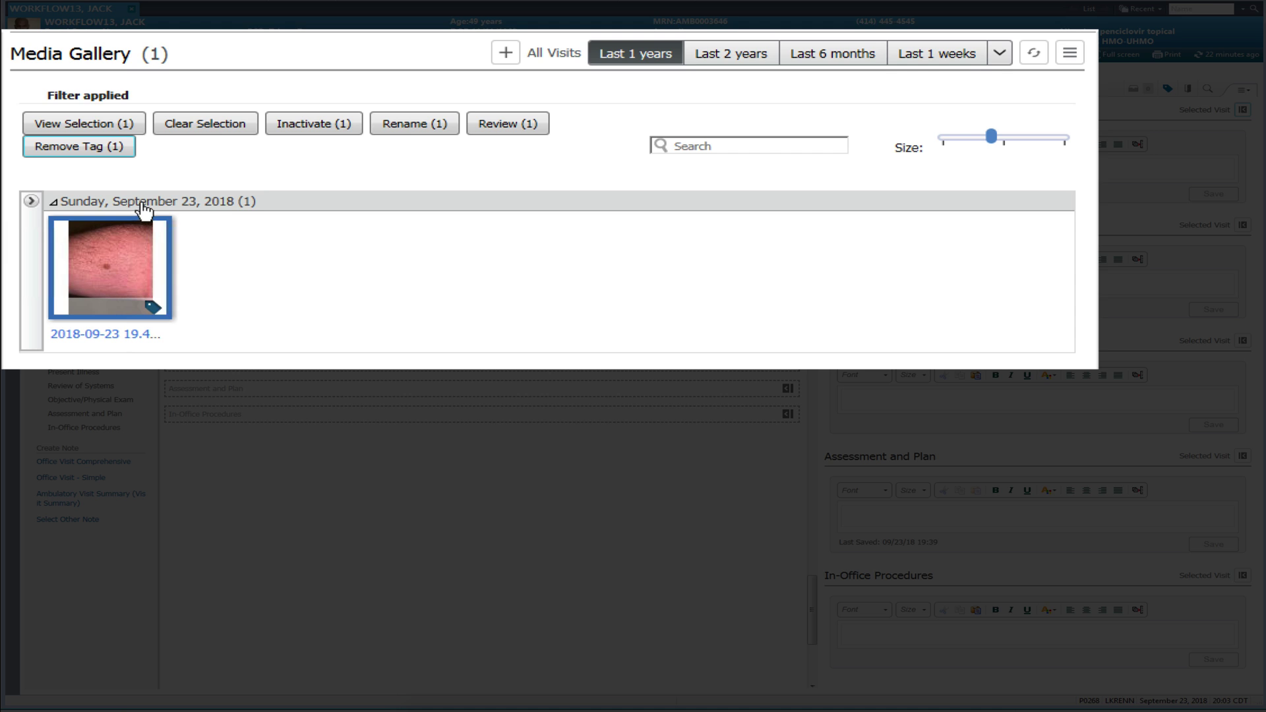
pyautogui.click(64, 126)
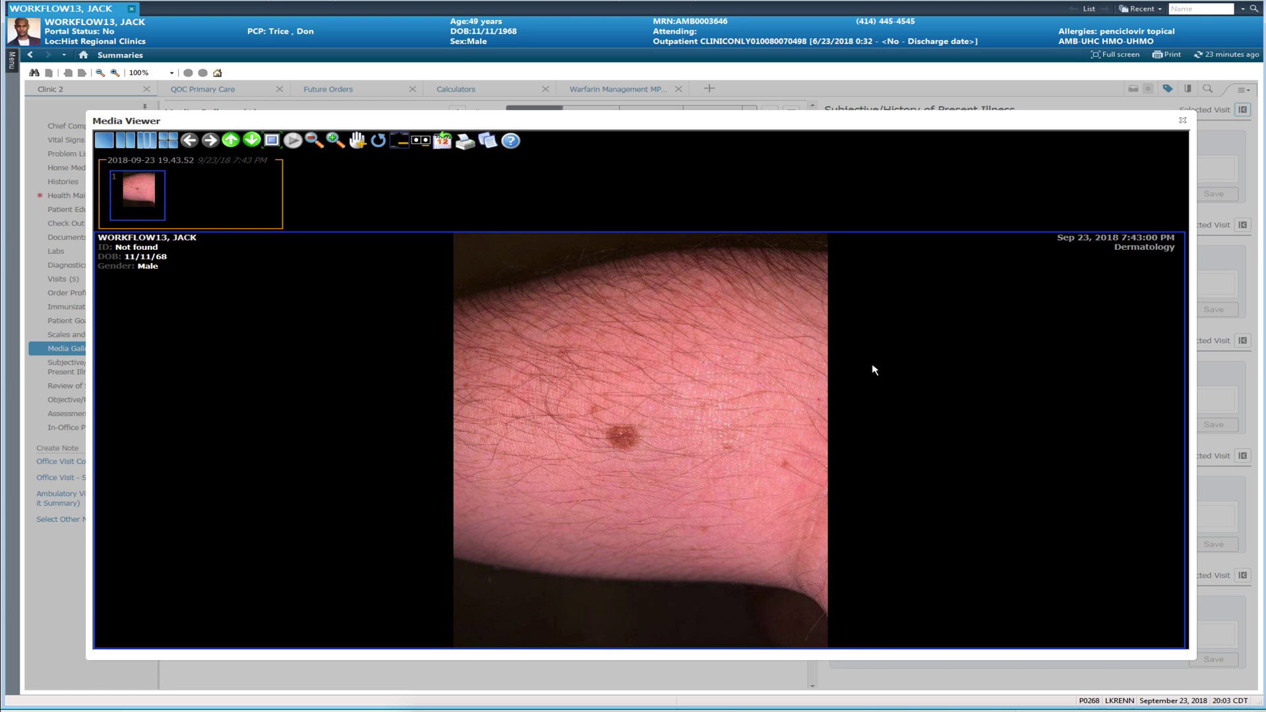
pyautogui.click(1182, 122)
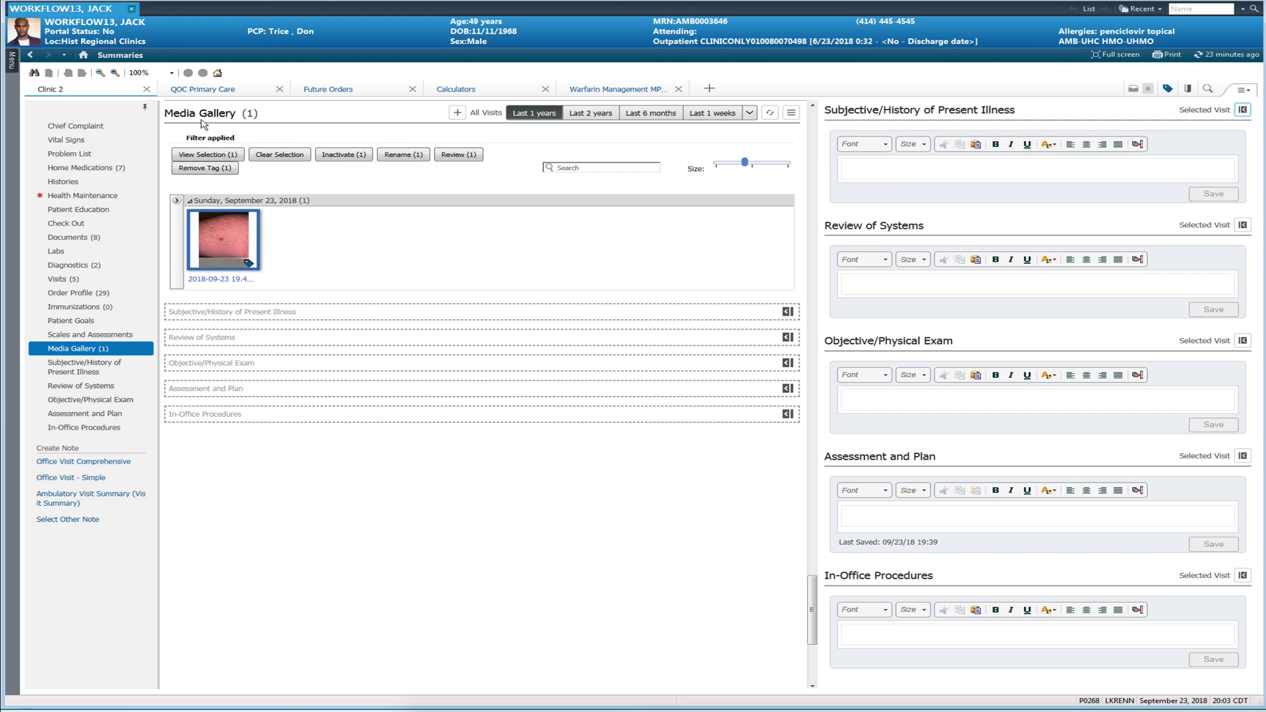
pyautogui.click(147, 110)
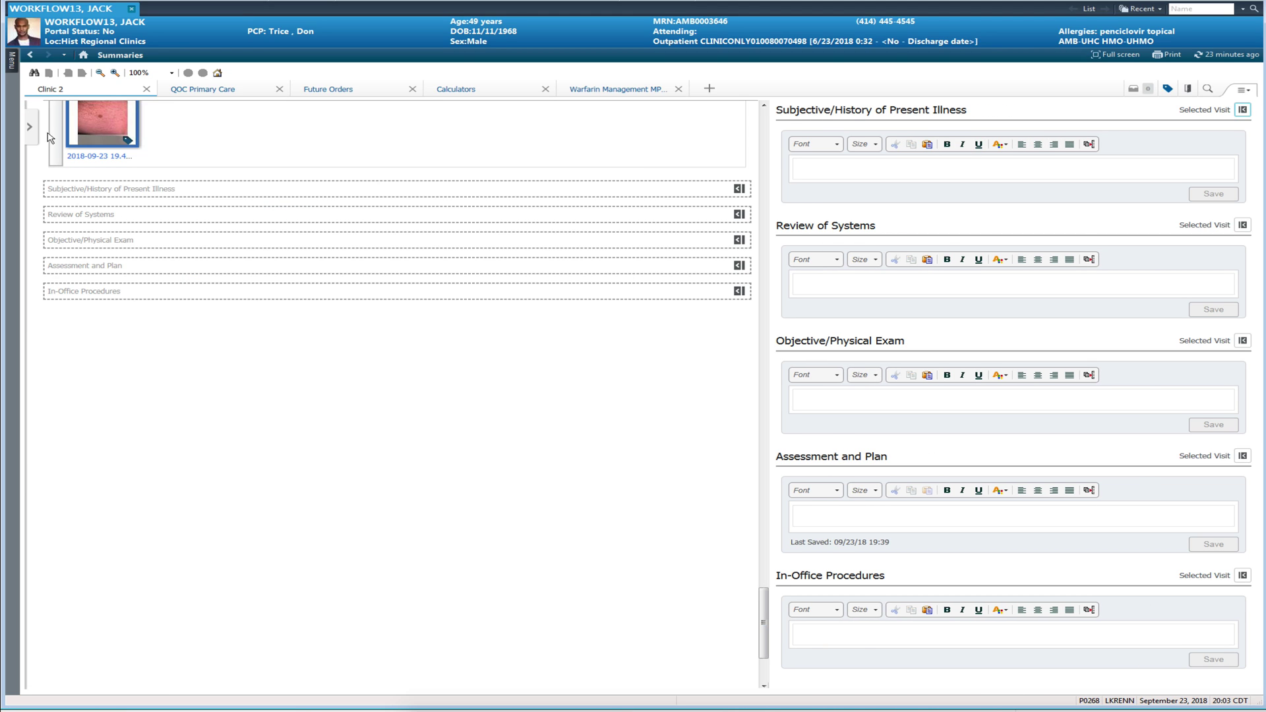
pyautogui.moveTo(44, 132)
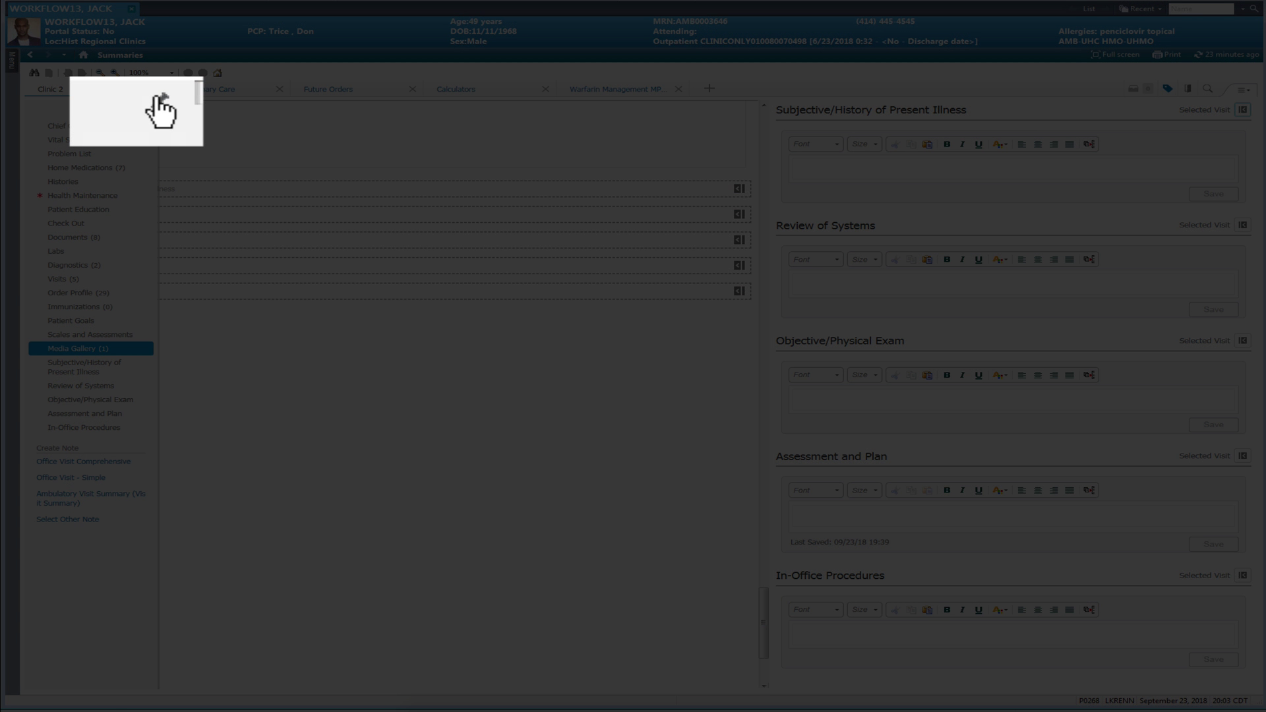
pyautogui.click(146, 110)
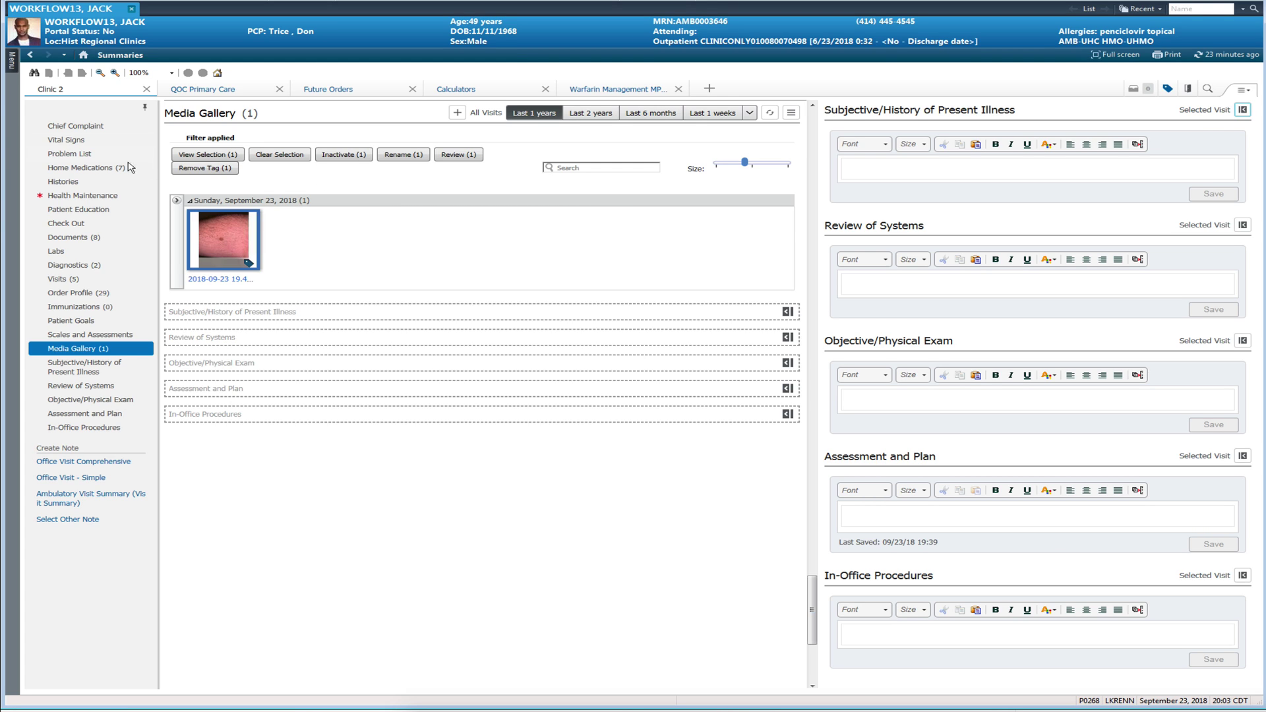
# Enable Hierarchical Condition Categories in the page Components list, keeping Assessment and Plan enabled
pyautogui.click(73, 140)
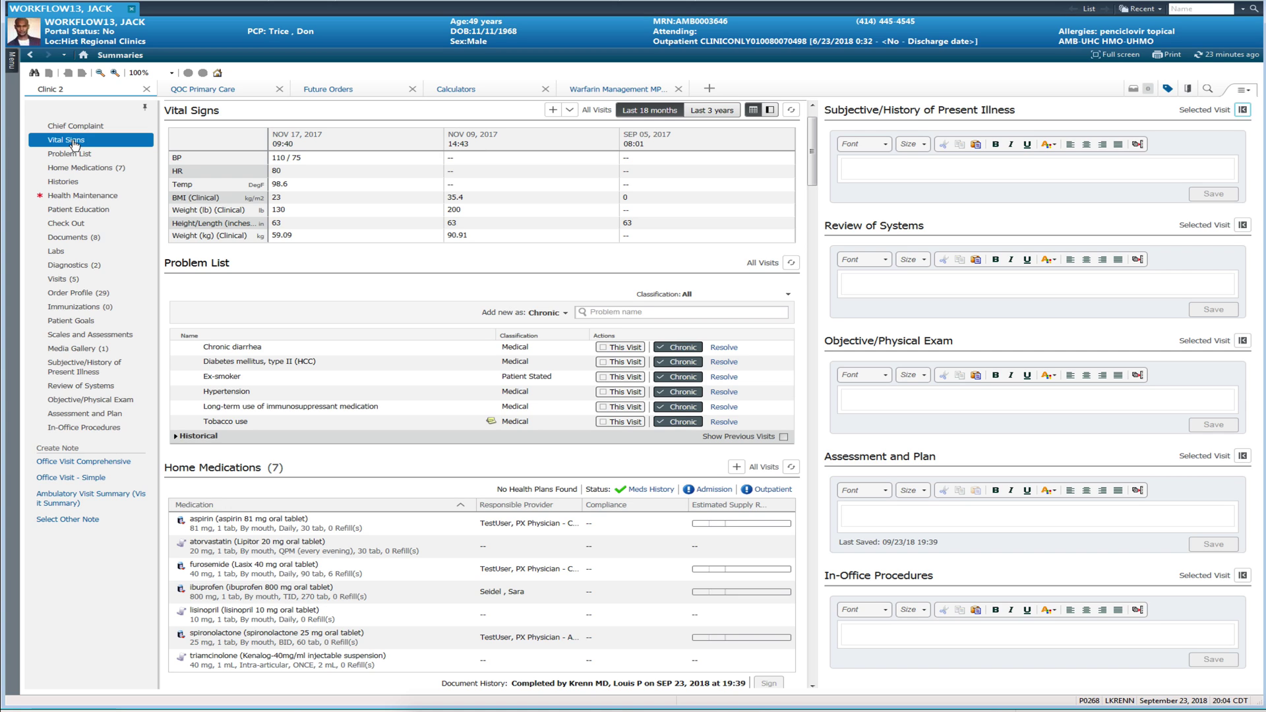
pyautogui.click(1242, 91)
pyautogui.moveTo(1236, 109)
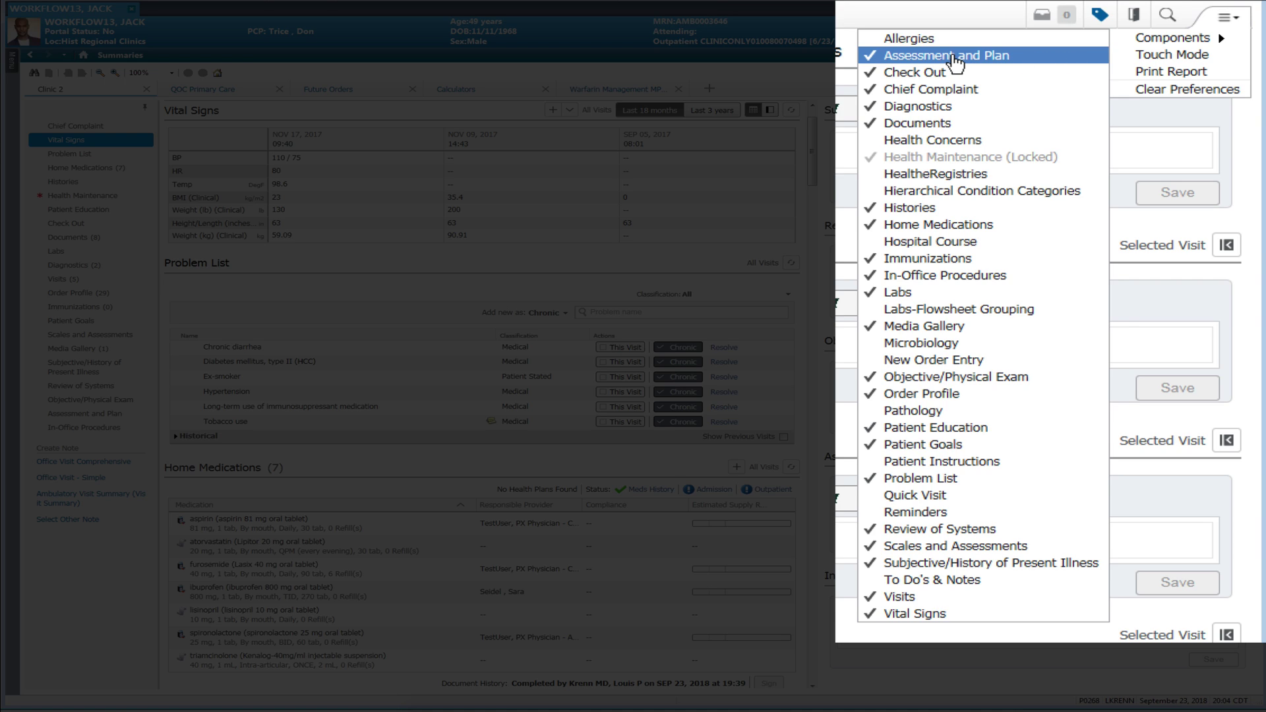
pyautogui.click(954, 62)
pyautogui.click(953, 60)
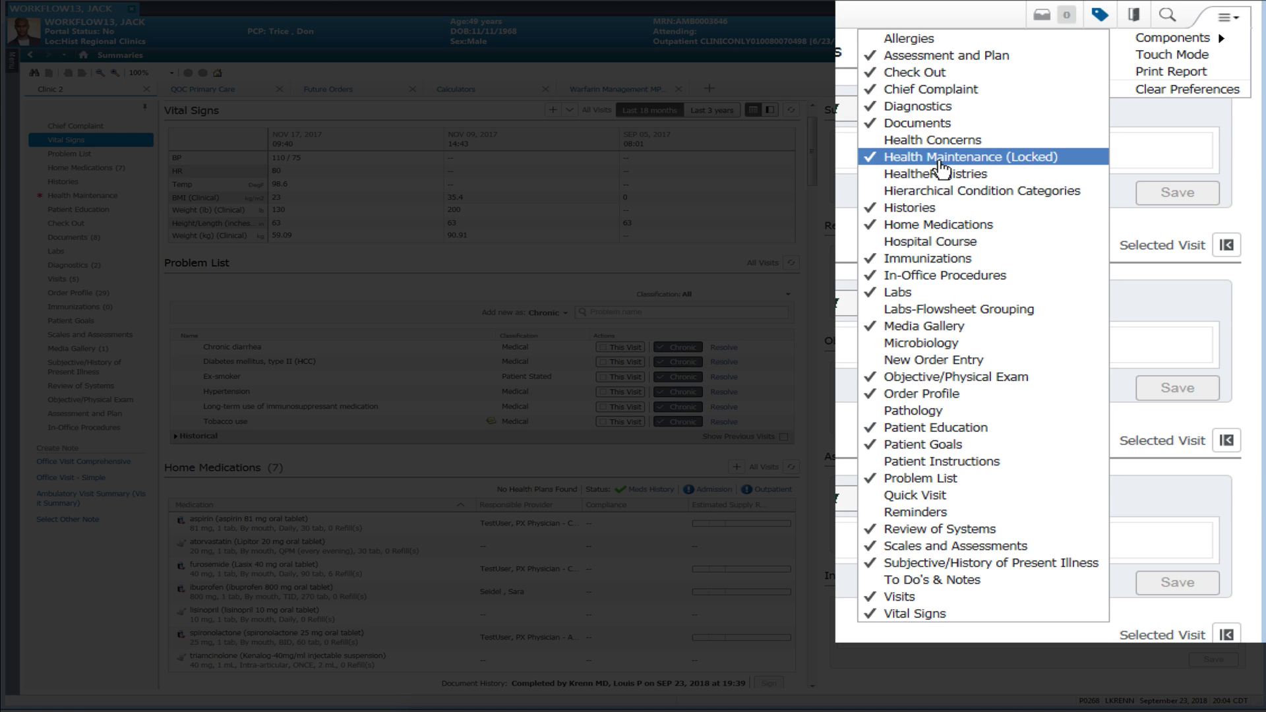
pyautogui.click(945, 194)
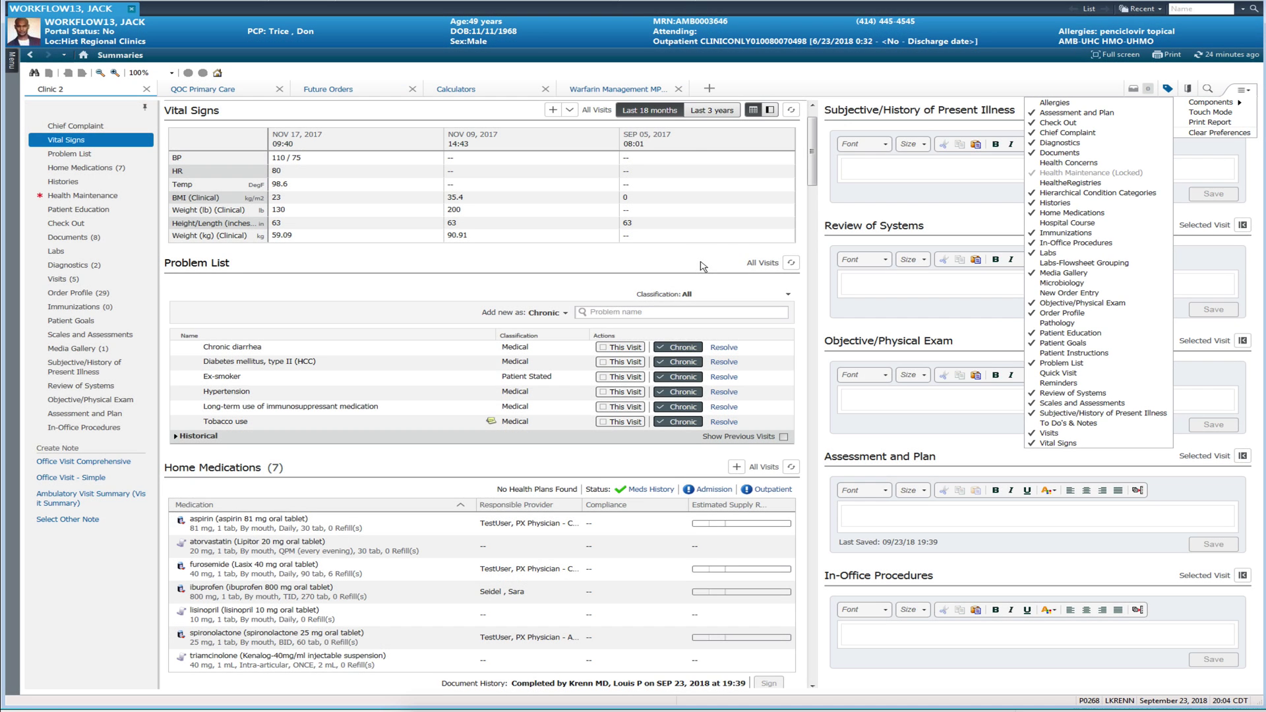
pyautogui.click(918, 181)
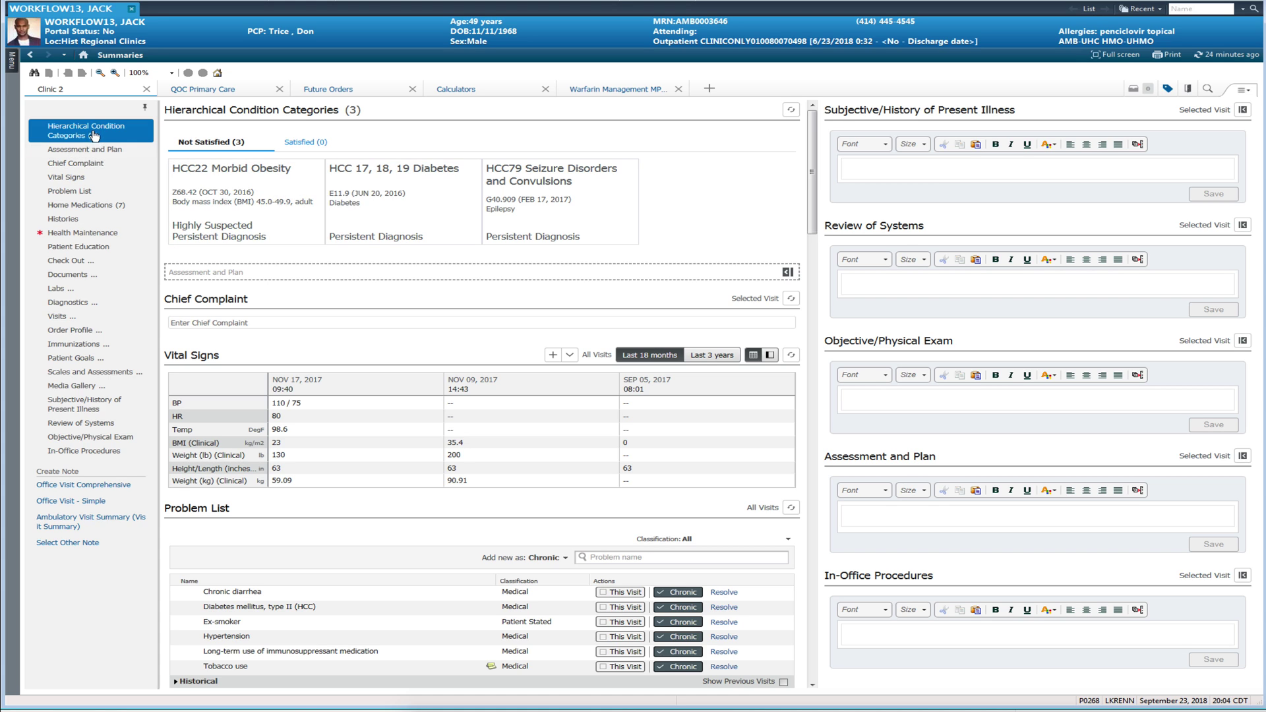
# Drag Hierarchical Condition Categories below Problem List and Assessment and Plan below Objective/Physical Exam
pyautogui.moveTo(93, 139); pyautogui.dragTo(97, 183)
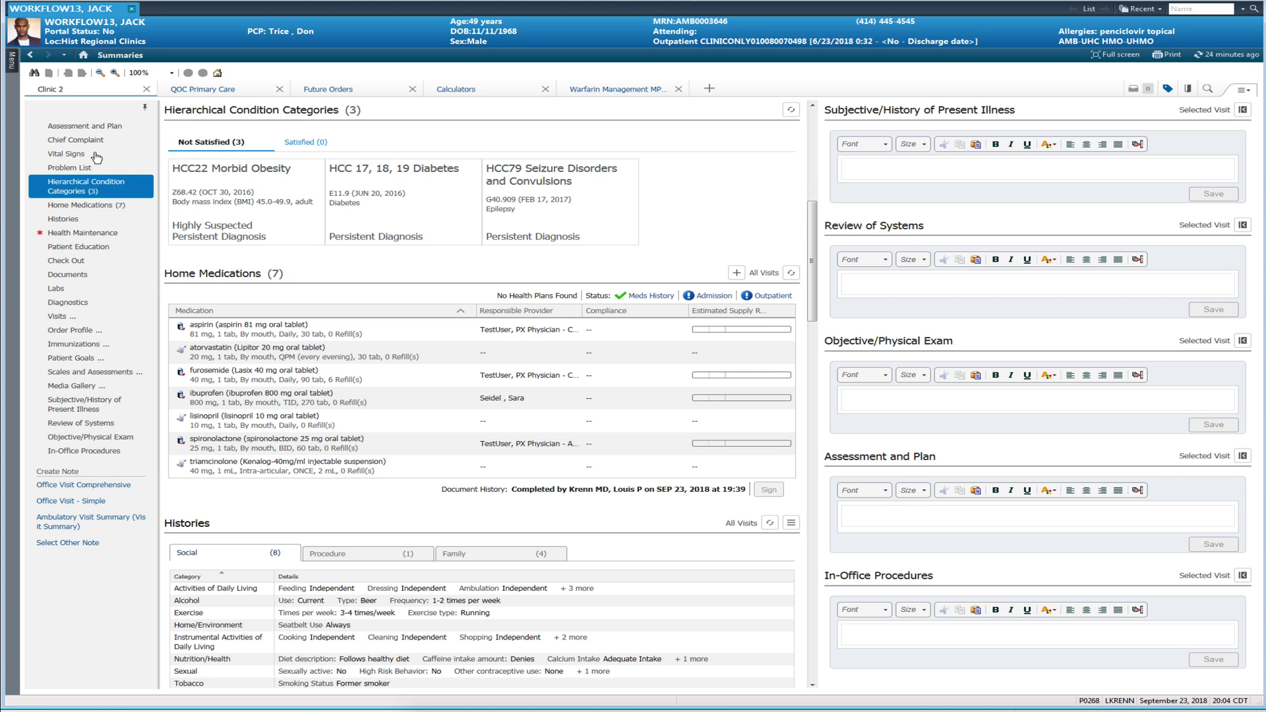
pyautogui.moveTo(89, 127); pyautogui.dragTo(110, 446)
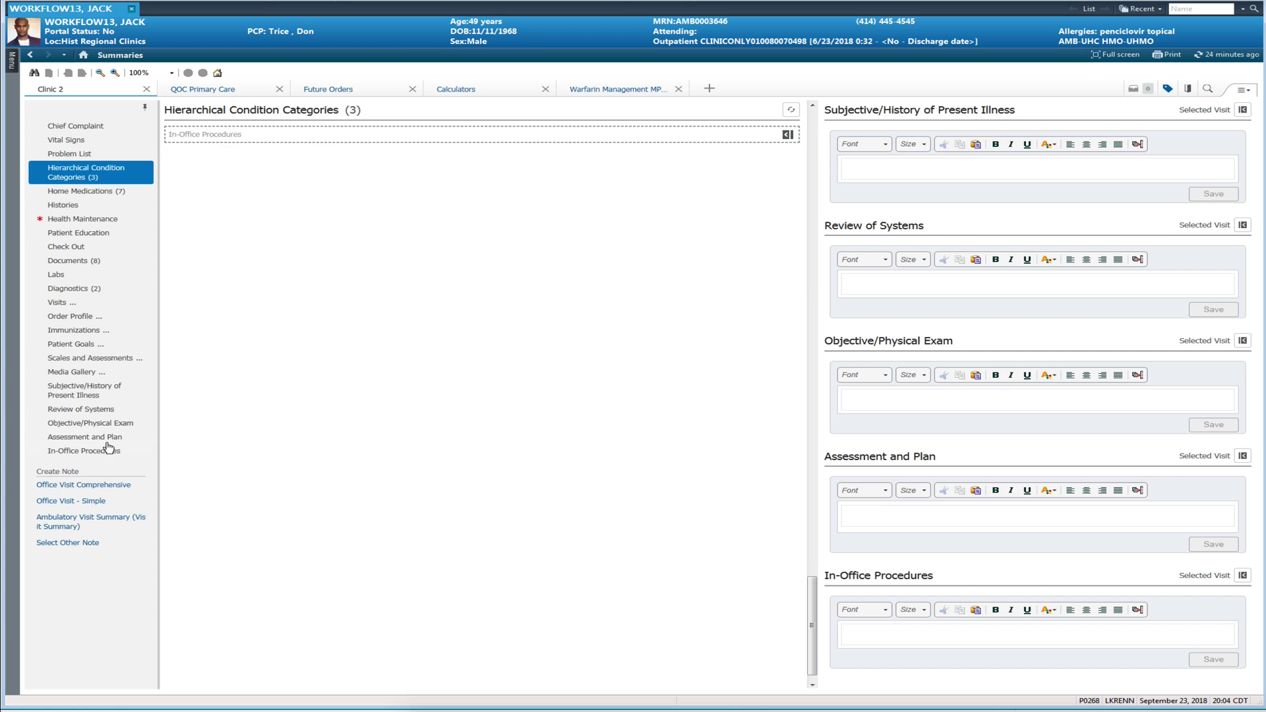